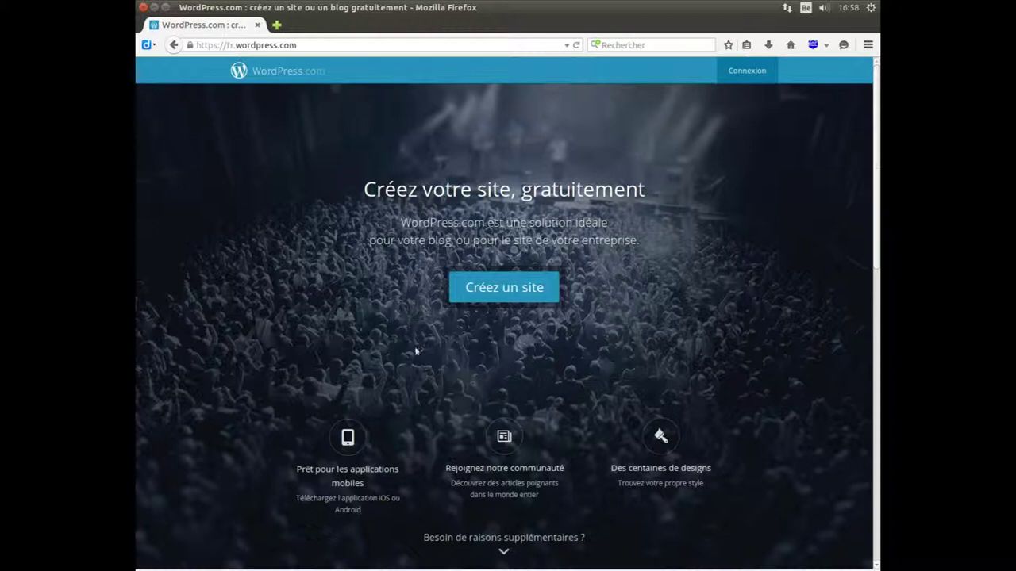
- Start a new free site and append 4852 to the site address so it becomes available
{"action": "left_click", "coordinate": [494, 288]}
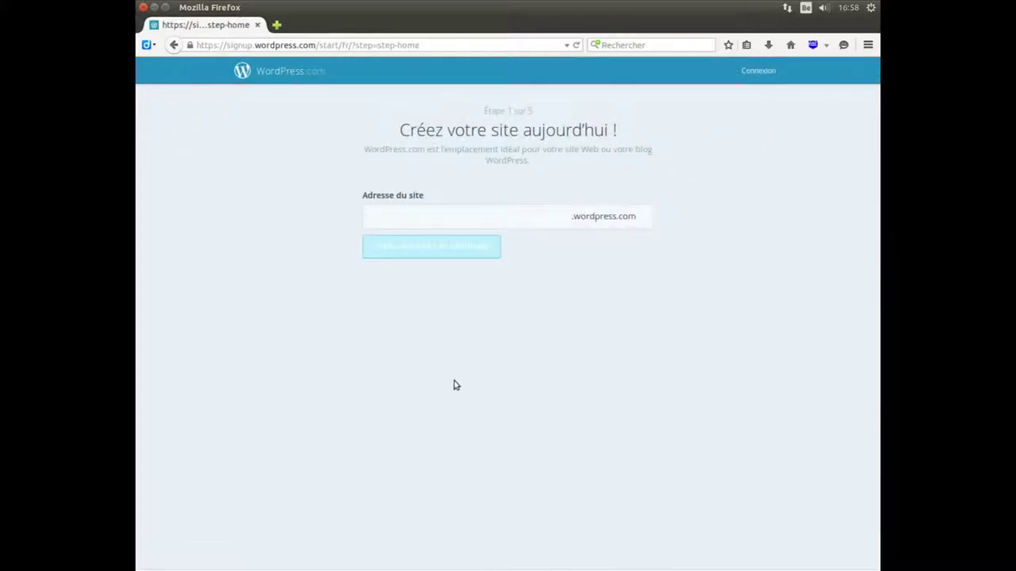
{"action": "left_click", "coordinate": [435, 217]}
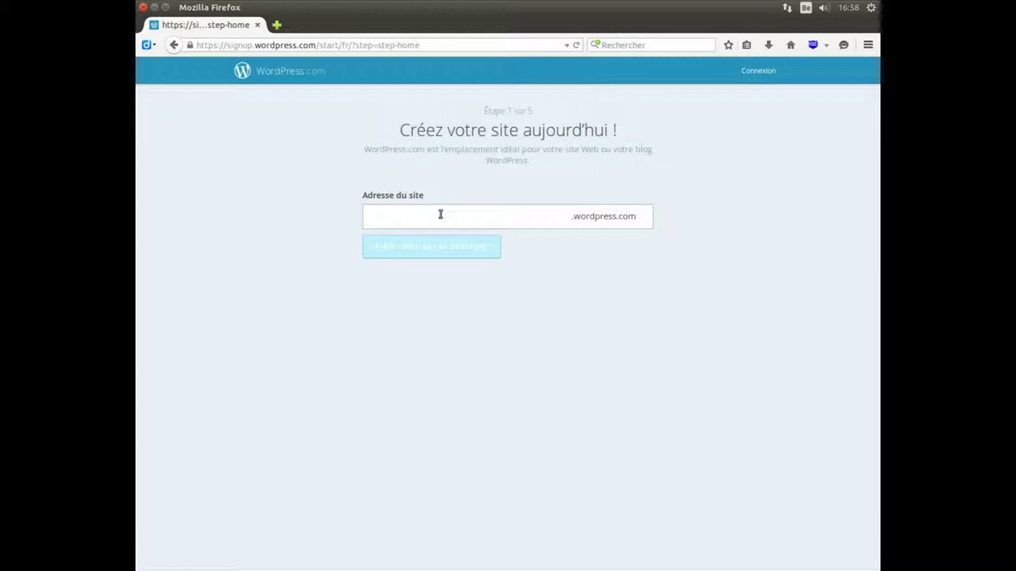
{"action": "left_click", "coordinate": [441, 214]}
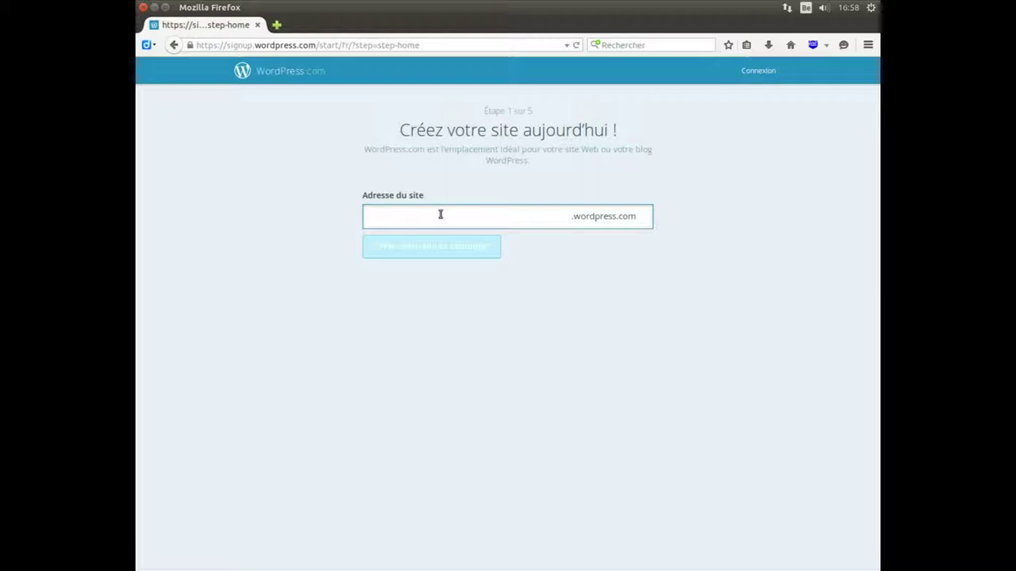
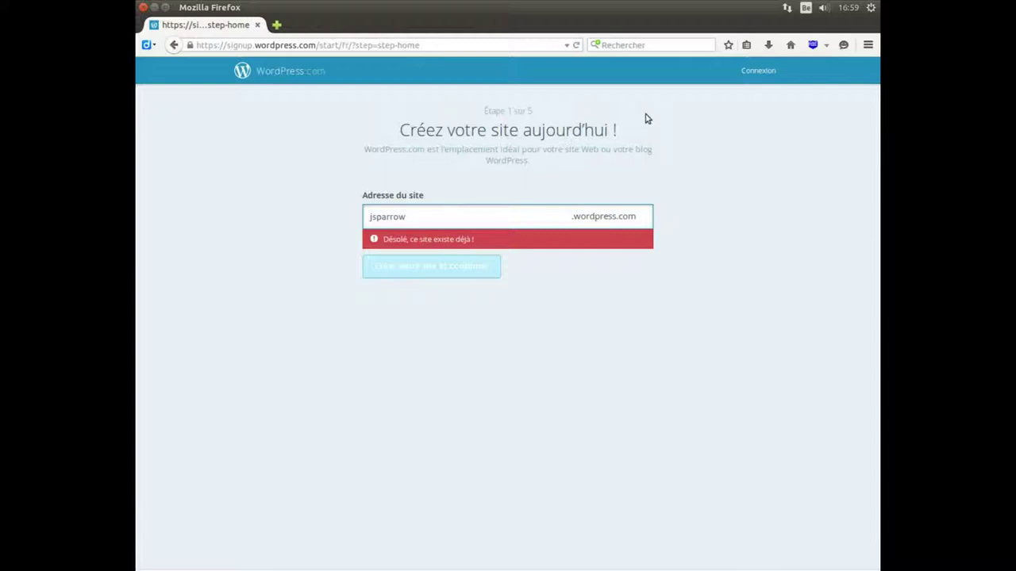
{"action": "type", "text": "4852"}
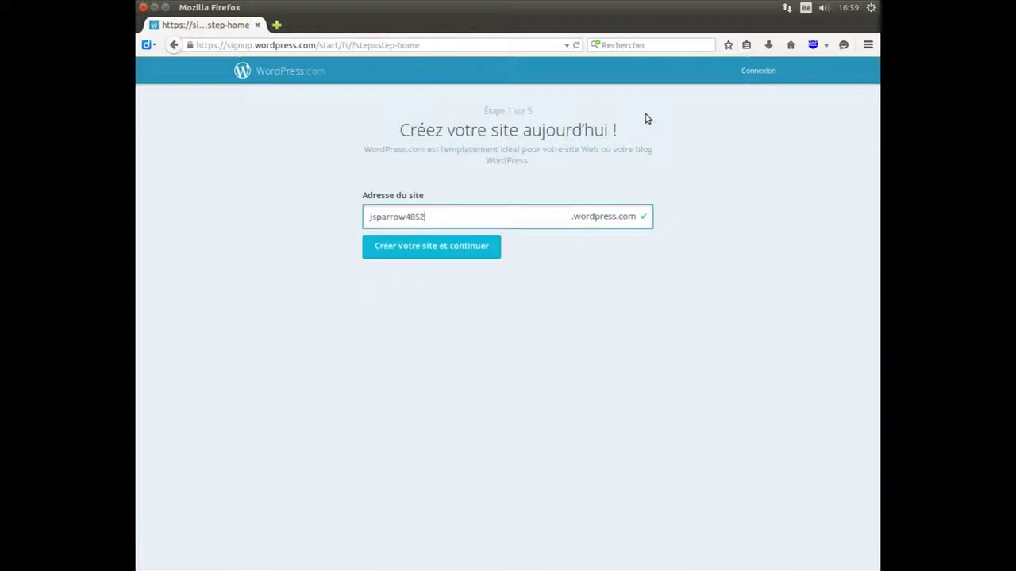
- Continue to the account details step and enter the account e-mail address
{"action": "left_click", "coordinate": [411, 247]}
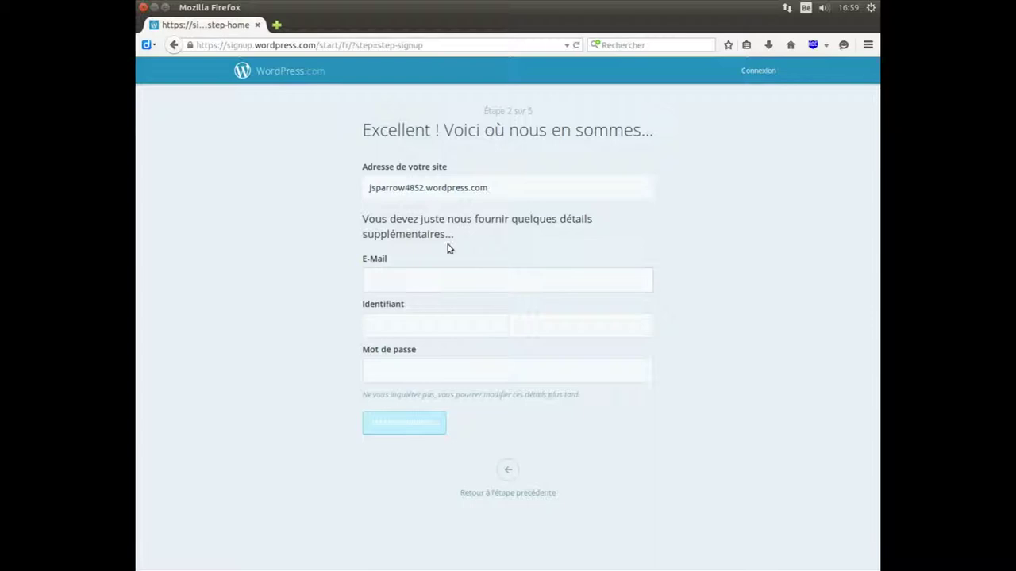
{"action": "left_click", "coordinate": [418, 278]}
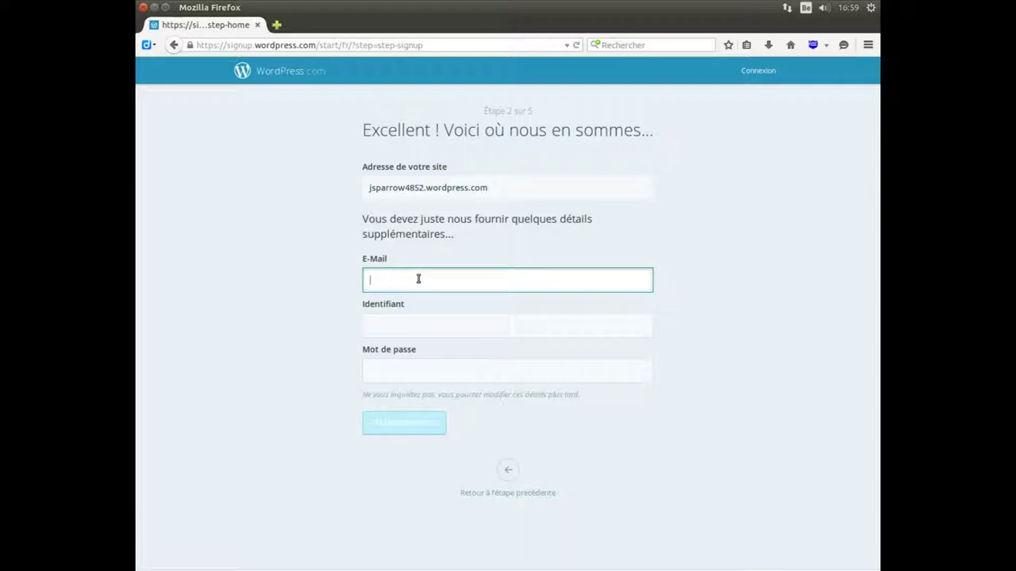
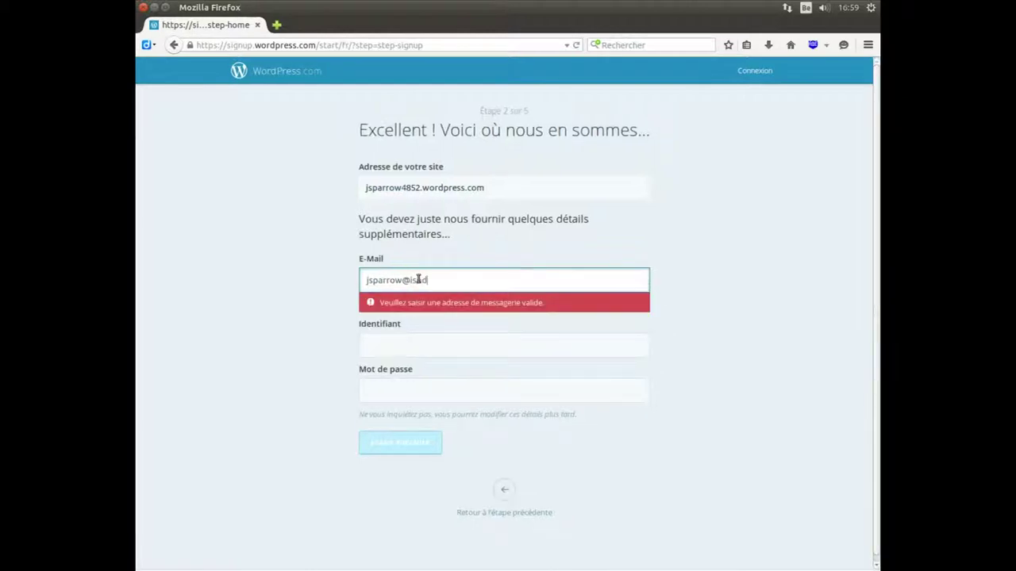
{"action": "left_click", "coordinate": [258, 318]}
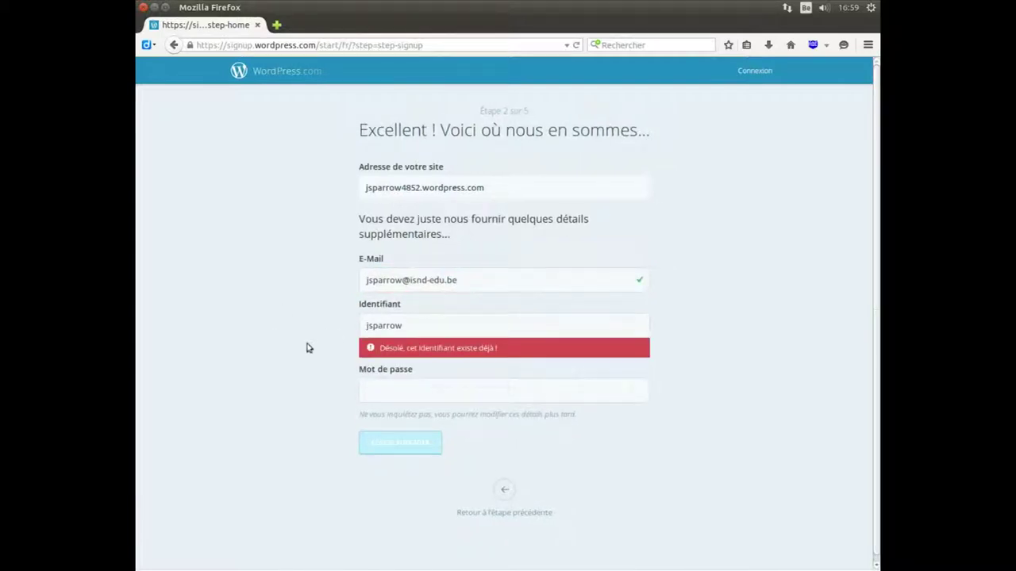
- Make the suggested username unique by appending 4852
{"action": "left_click", "coordinate": [418, 325]}
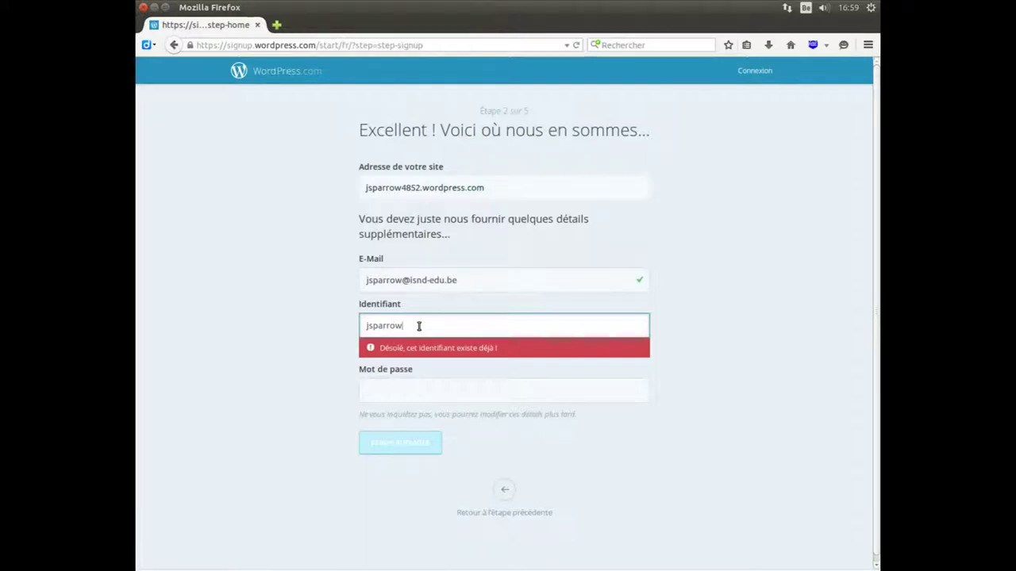
{"action": "type", "text": "4852"}
{"action": "left_click", "coordinate": [410, 392]}
{"action": "left_click", "coordinate": [408, 368]}
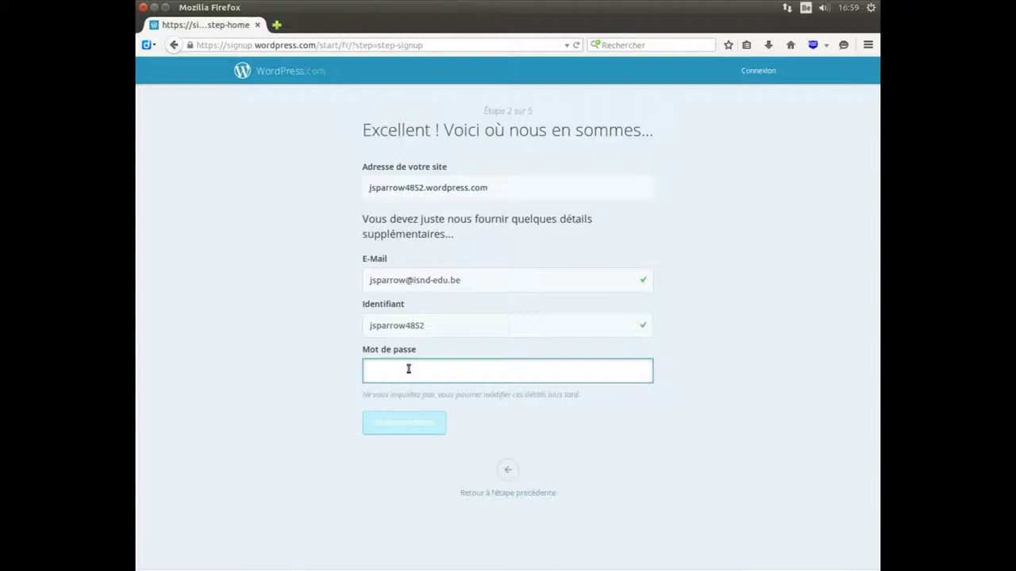
{"action": "type", "text": "••••••••"}
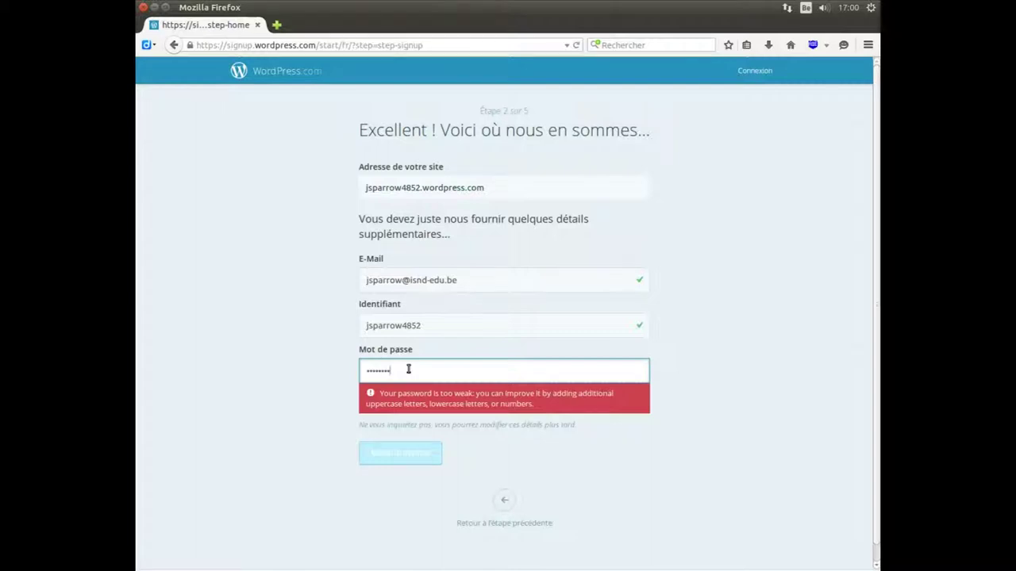
{"action": "type", "text": "123"}
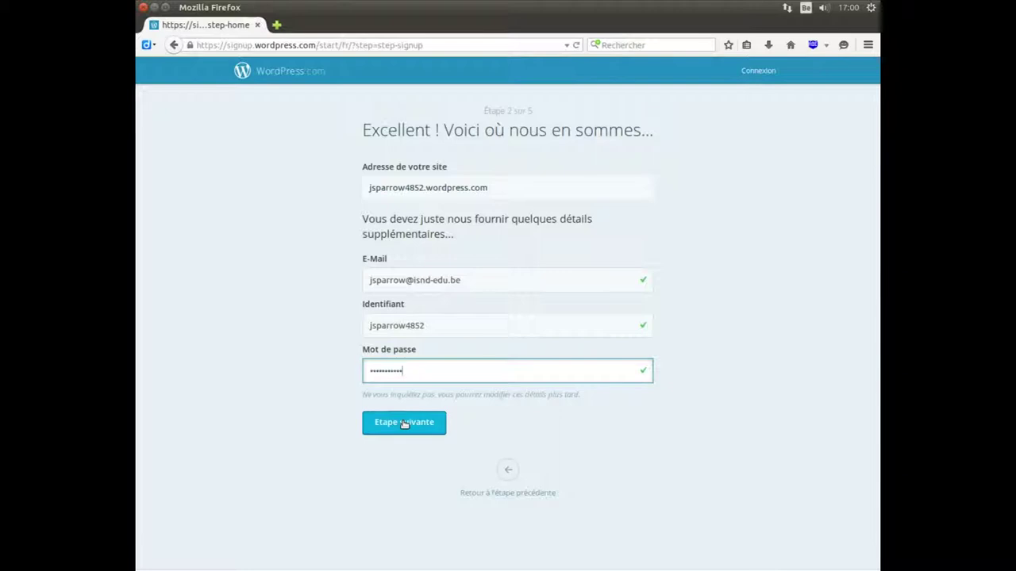
{"action": "left_click", "coordinate": [405, 424]}
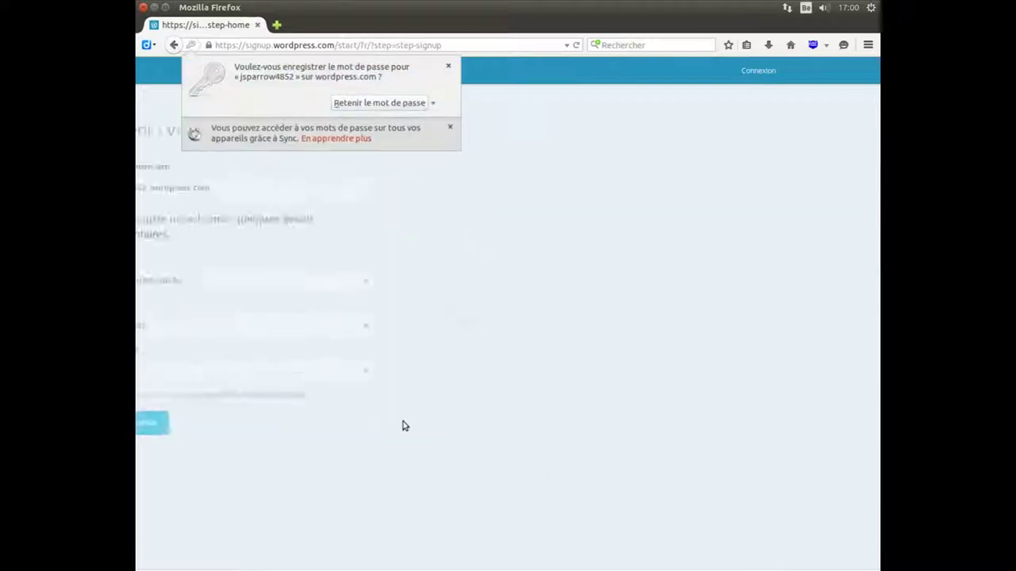
- Dismiss the browser's save-password prompt and skip buying a custom domain
{"action": "left_click", "coordinate": [447, 66]}
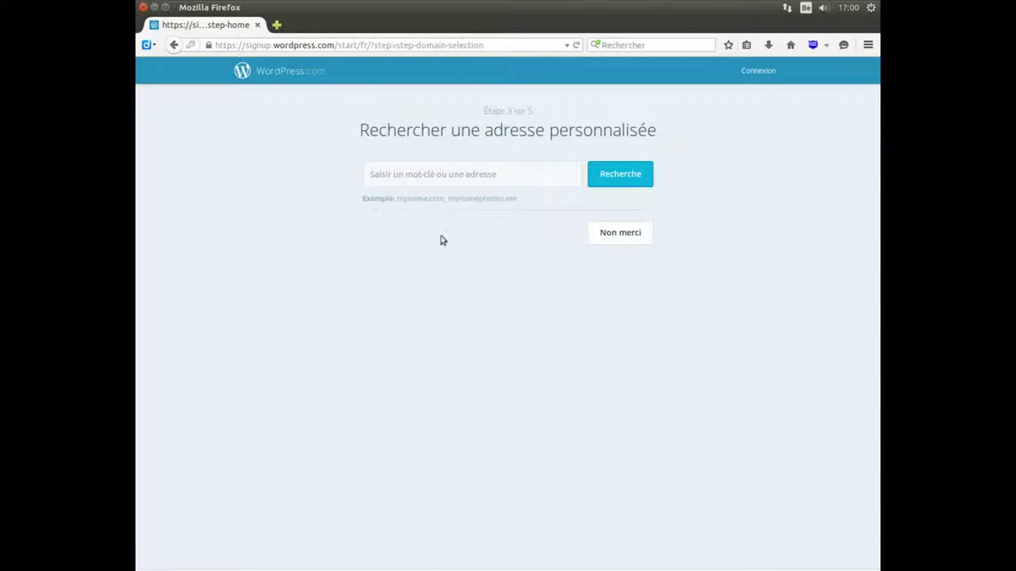
{"action": "left_click", "coordinate": [615, 233]}
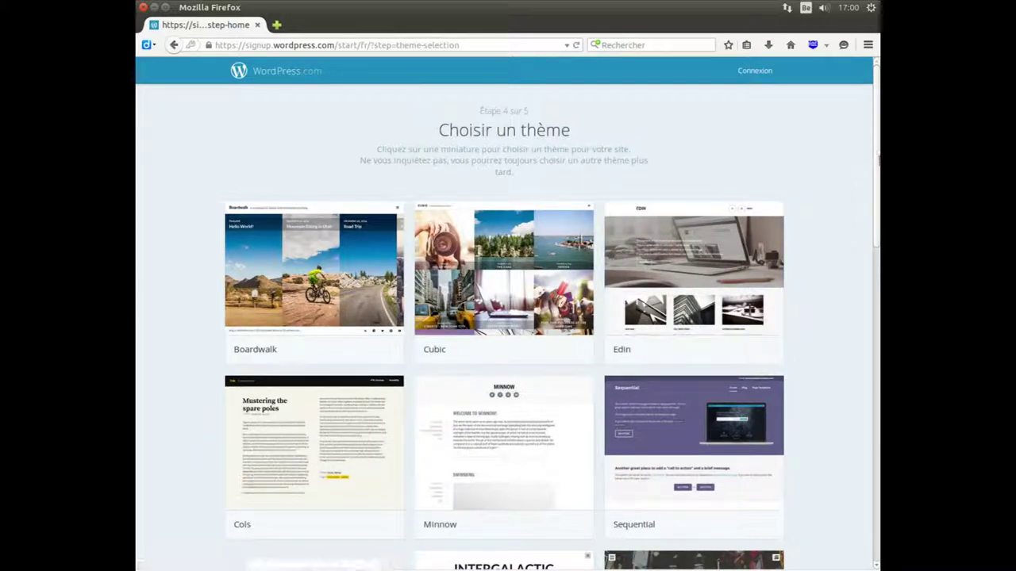
- Browse the theme gallery and pick the Cubic theme
{"action": "scroll", "coordinate": [504, 326], "scroll_direction": "down", "scroll_amount": 5}
{"action": "scroll", "coordinate": [504, 326], "scroll_direction": "down", "scroll_amount": 7}
{"action": "scroll", "coordinate": [878, 447], "scroll_direction": "down", "scroll_amount": 1}
{"action": "scroll", "coordinate": [873, 363], "scroll_direction": "up", "scroll_amount": 4}
{"action": "scroll", "coordinate": [504, 326], "scroll_direction": "up", "scroll_amount": 5}
{"action": "left_click", "coordinate": [478, 252]}
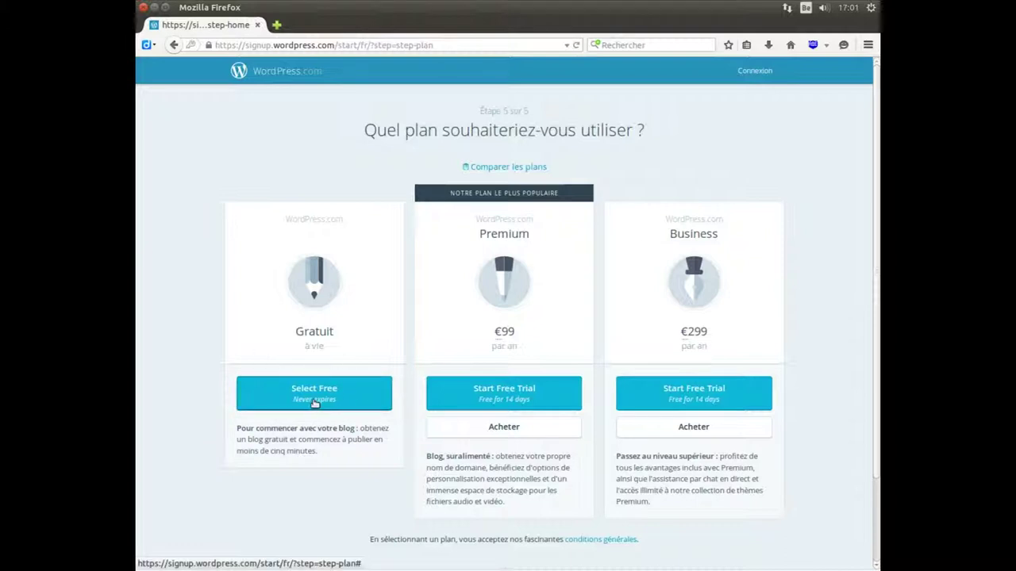
- Select the free Gratuit plan
{"action": "left_click", "coordinate": [318, 394]}
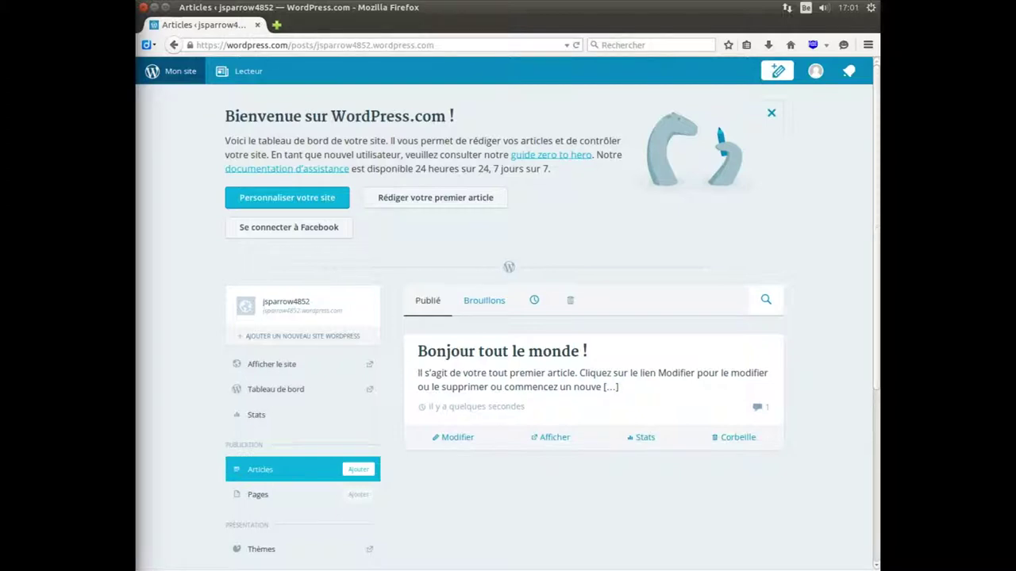
- In Roundcube, open the WordPress.com activation e-mail and click 'Activer le Compte'
{"action": "key", "text": "alt+Tab"}
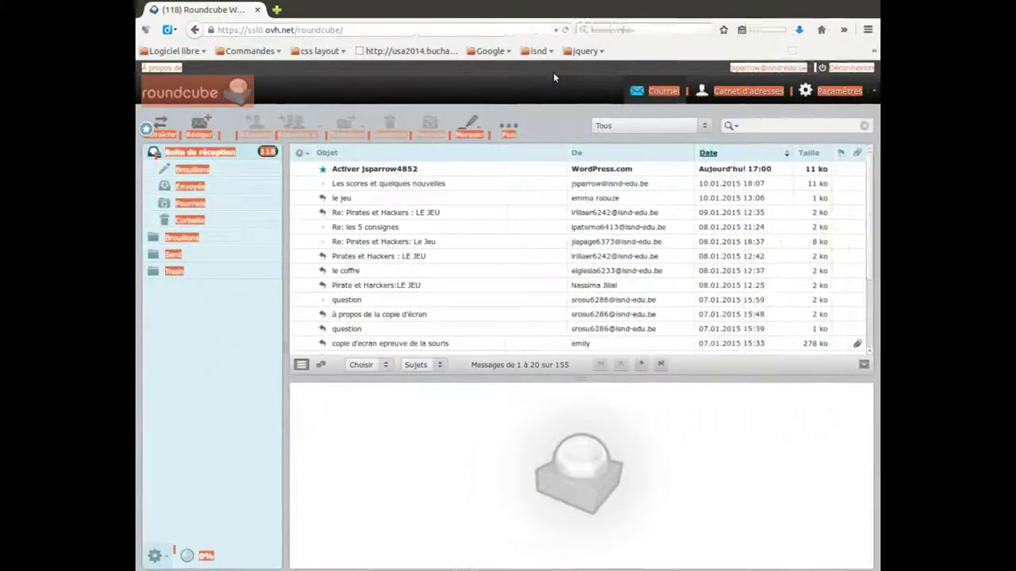
{"action": "double_click", "coordinate": [553, 72]}
{"action": "left_click", "coordinate": [447, 169]}
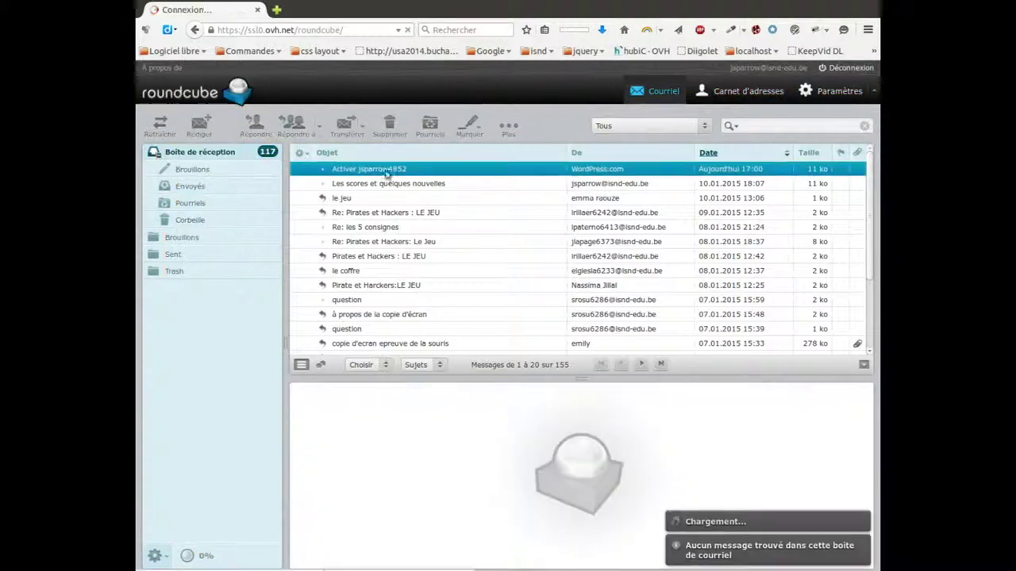
{"action": "left_click_drag", "start_coordinate": [497, 378], "coordinate": [516, 213]}
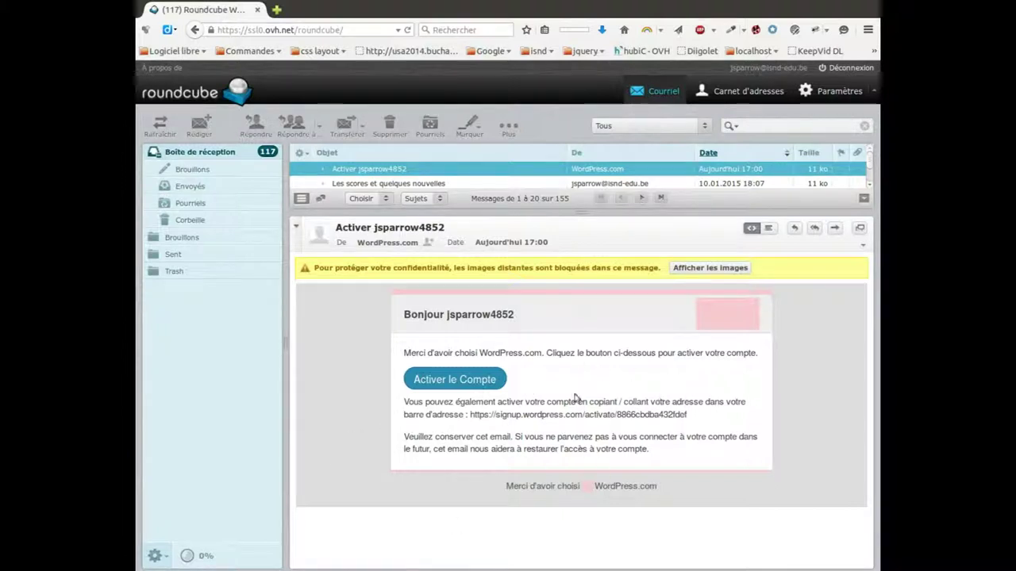
{"action": "left_click", "coordinate": [450, 380]}
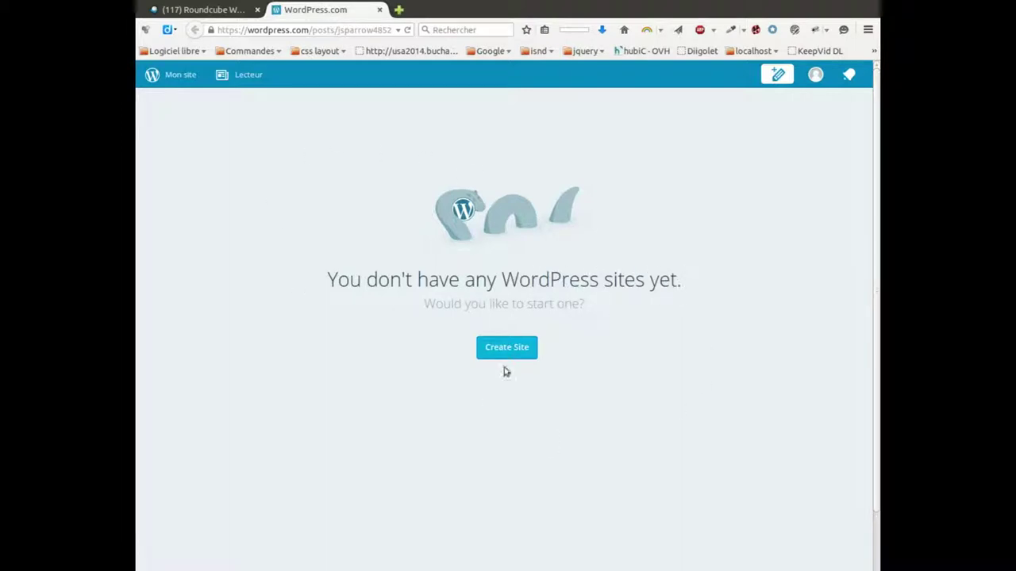
- Return to the new site's dashboard and launch 'Personnaliser votre site'
{"action": "left_click", "coordinate": [520, 351]}
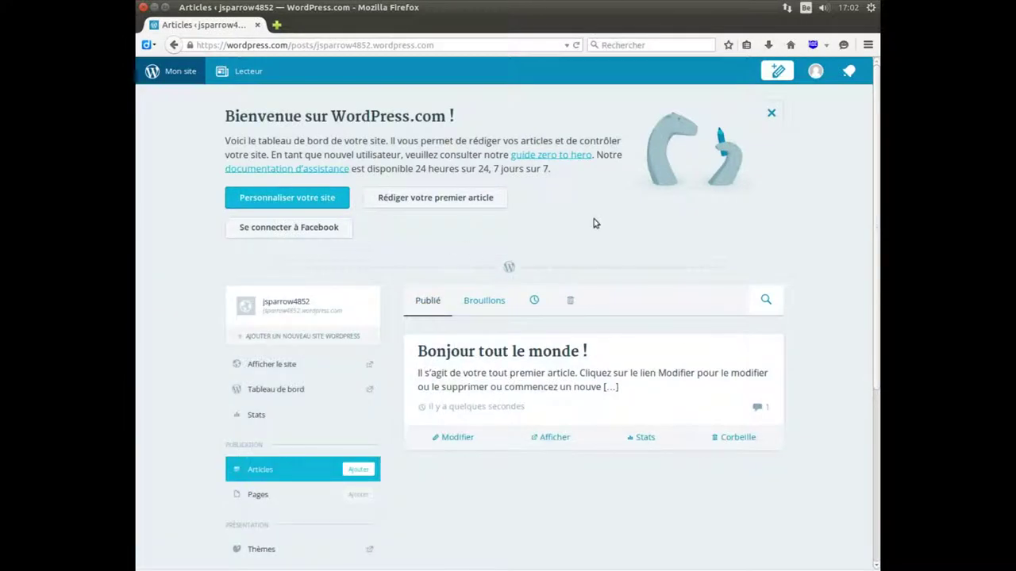
{"action": "left_click", "coordinate": [304, 203]}
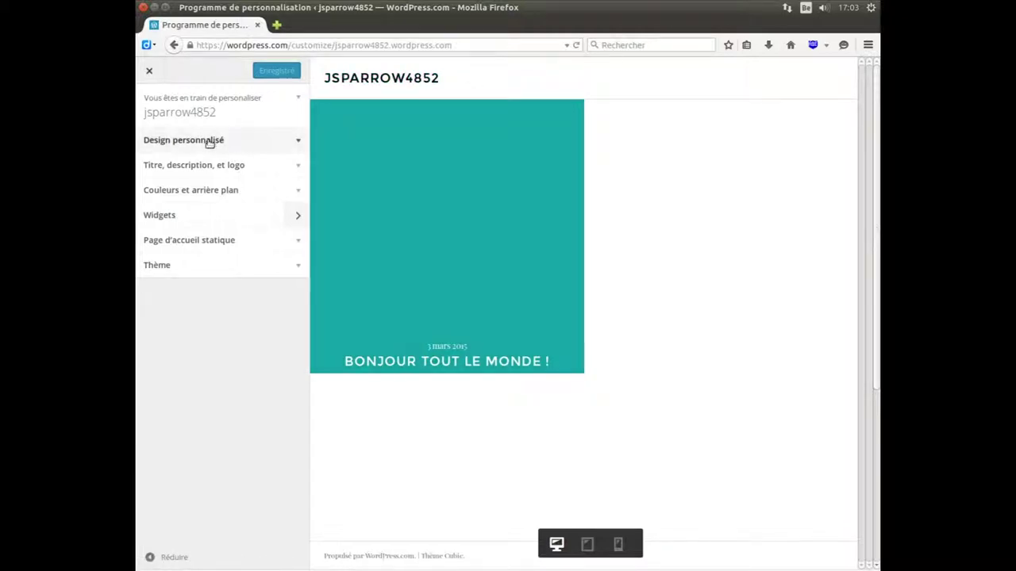
- Expand the 'Titre, description, et logo' panel and select the current site title
{"action": "left_click", "coordinate": [209, 140]}
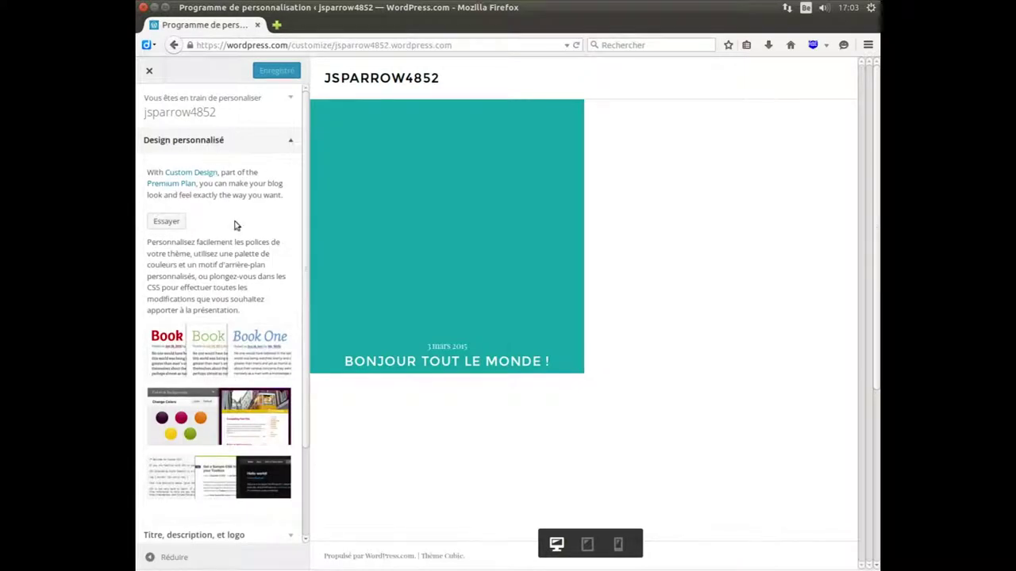
{"action": "scroll", "coordinate": [236, 231], "scroll_direction": "down", "scroll_amount": 3}
{"action": "left_click", "coordinate": [227, 431]}
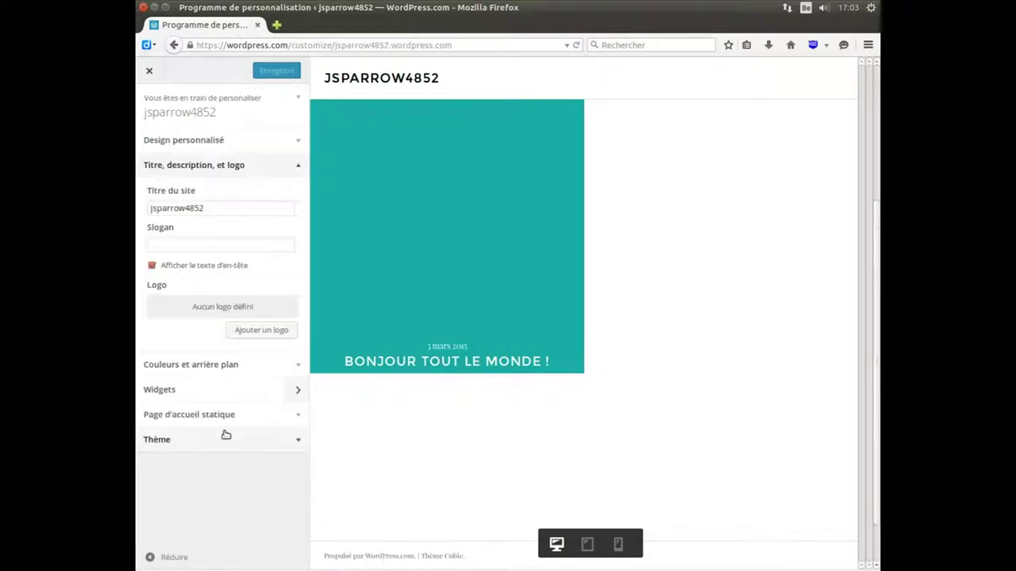
{"action": "left_click_drag", "start_coordinate": [211, 209], "coordinate": [149, 208]}
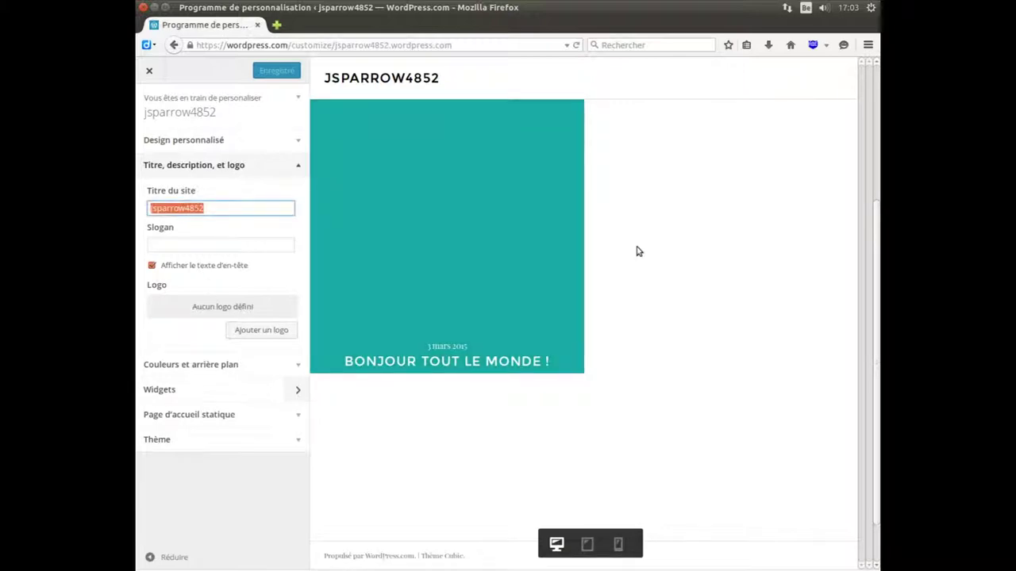
- Enter title 'Le site du pirate' and slogan 'Que le Joly Roger soit avec vous...', then publish
{"action": "type", "text": "lE SI"}
{"action": "key", "text": "BackSpace"}
{"action": "key", "text": "BackSpace"}
{"action": "key", "text": "BackSpace"}
{"action": "key", "text": "BackSpace"}
{"action": "type", "text": "Le site du pirate"}
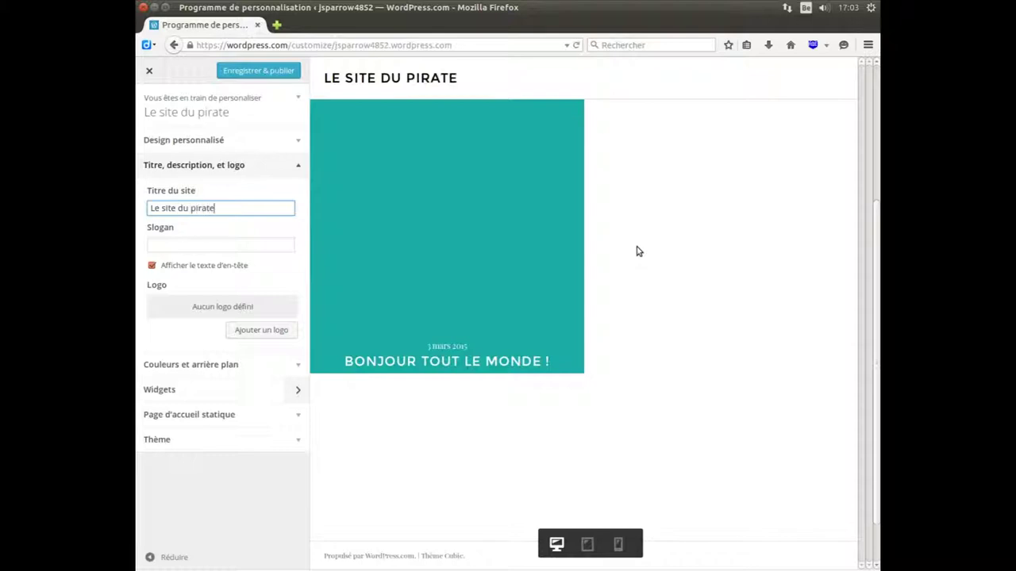
{"action": "key", "text": "Tab"}
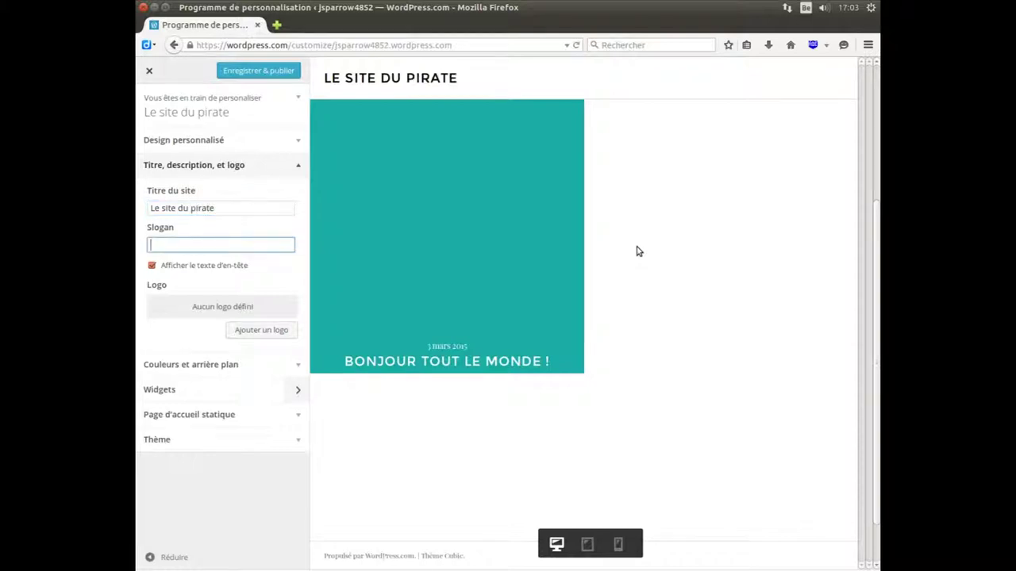
{"action": "type", "text": "Que le Joly Roger soit avec vous..."}
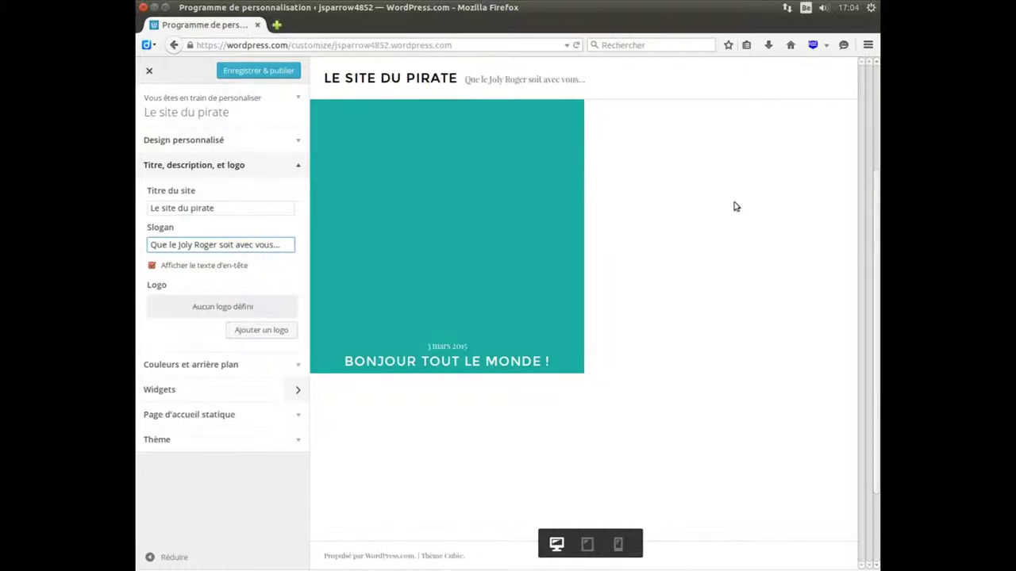
{"action": "left_click", "coordinate": [271, 72]}
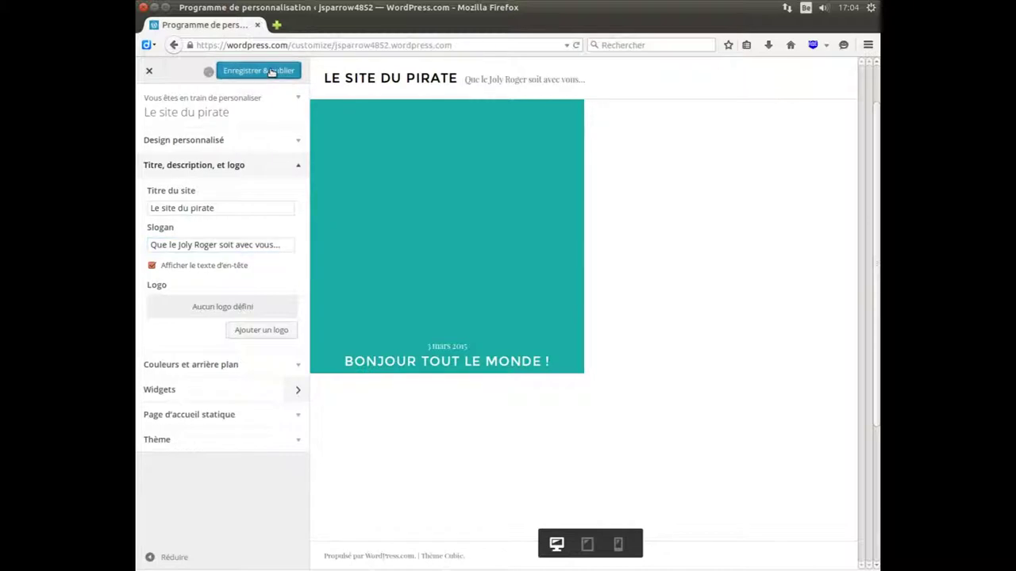